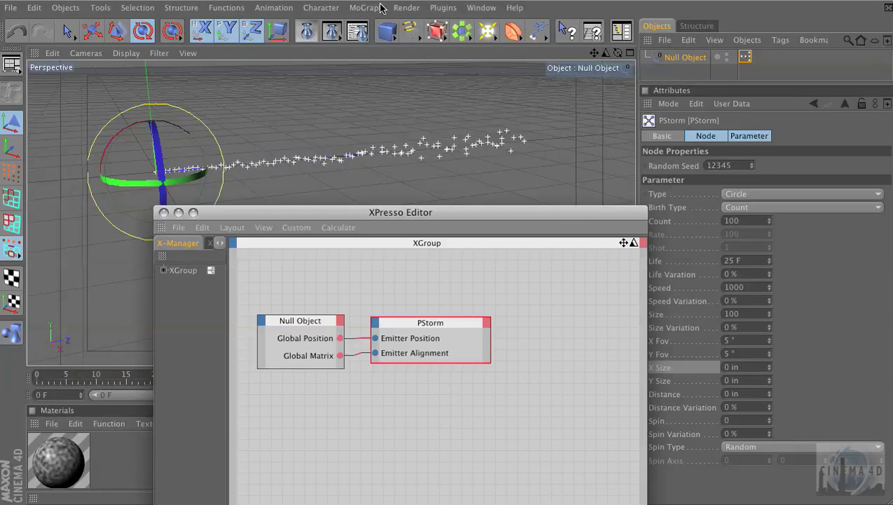
Open the top menus to reach the Thinking Particles submenu.
{"action": "left_click", "coordinate": [432, 9]}
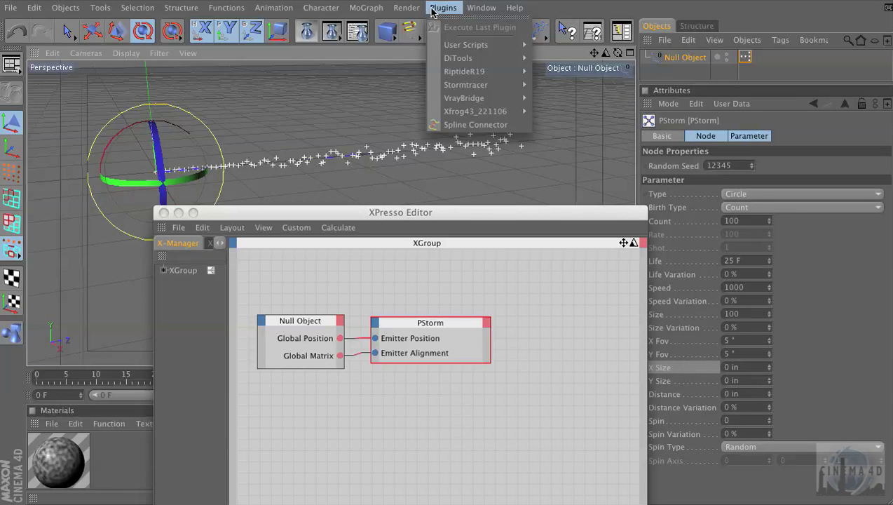
{"action": "mouse_move", "coordinate": [69, 5]}
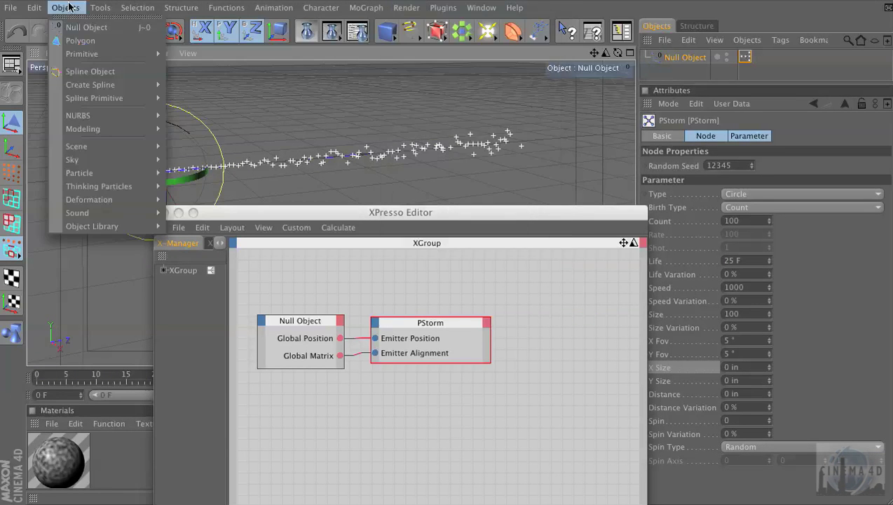
Tear off the Thinking Particles commands as a floating palette and park it top-right.
{"action": "mouse_move", "coordinate": [133, 178]}
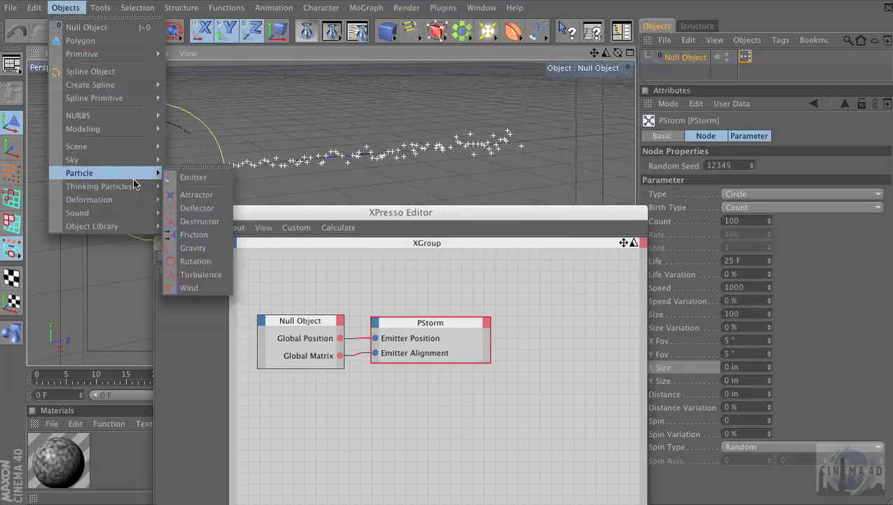
{"action": "left_click", "coordinate": [207, 179]}
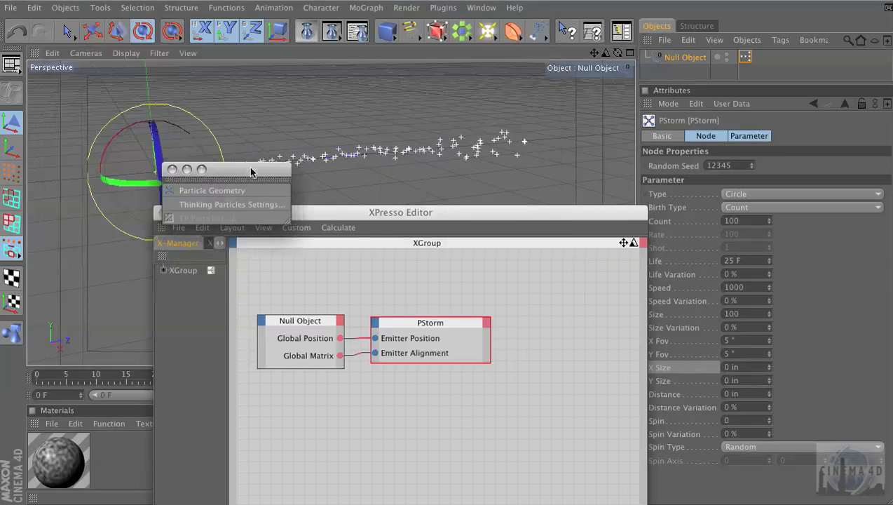
{"action": "left_click_drag", "start_coordinate": [250, 172], "coordinate": [649, 2]}
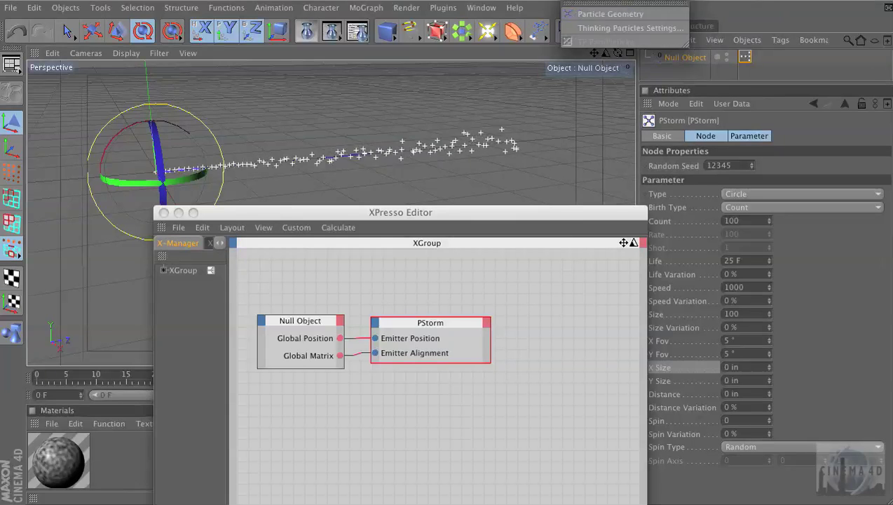
In Thinking Particles Settings, add a new particle group, Group.1, under All.
{"action": "left_click", "coordinate": [628, 28]}
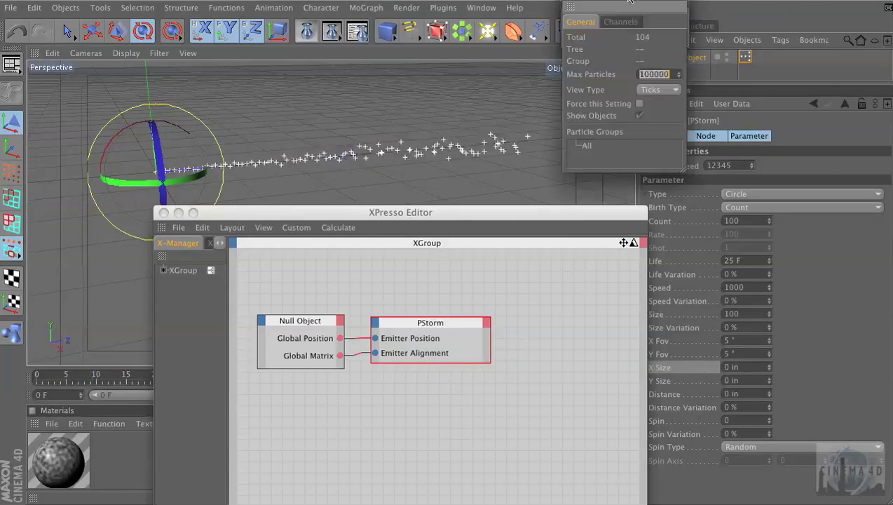
{"action": "left_click_drag", "start_coordinate": [629, 2], "coordinate": [761, 2]}
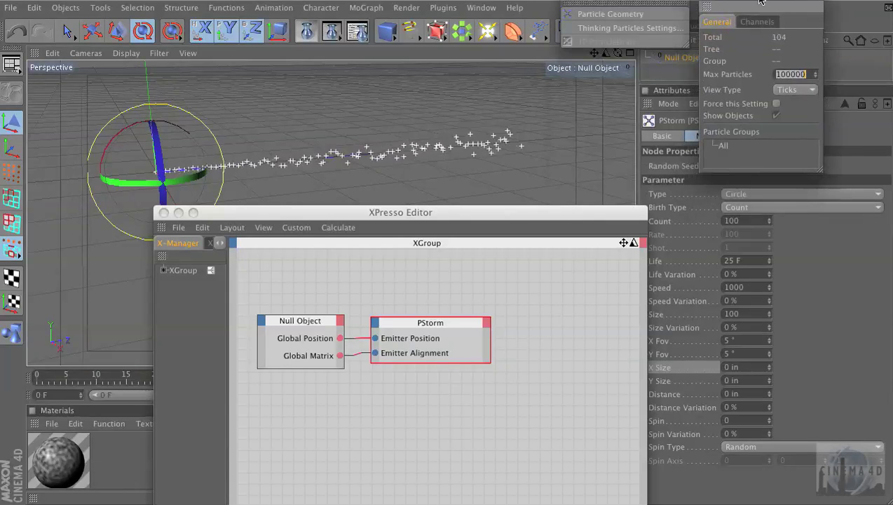
{"action": "left_click", "coordinate": [725, 146]}
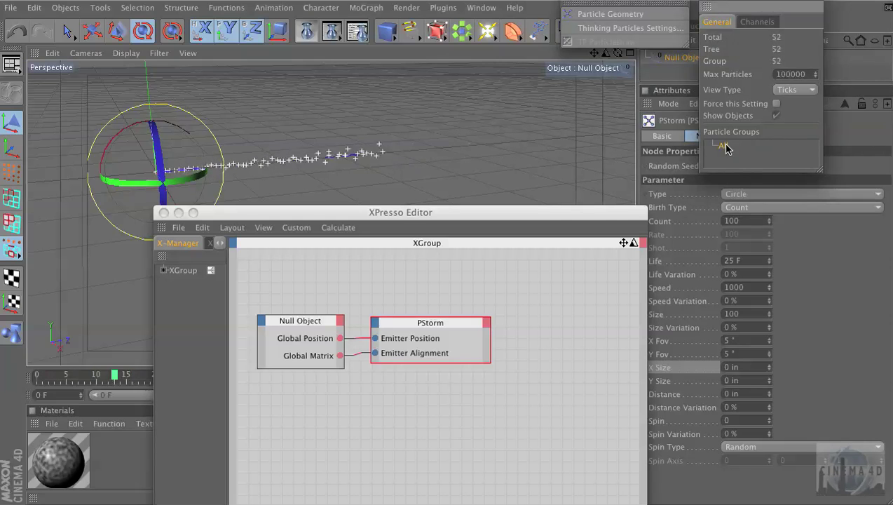
{"action": "right_click", "coordinate": [726, 147]}
{"action": "left_click", "coordinate": [738, 153]}
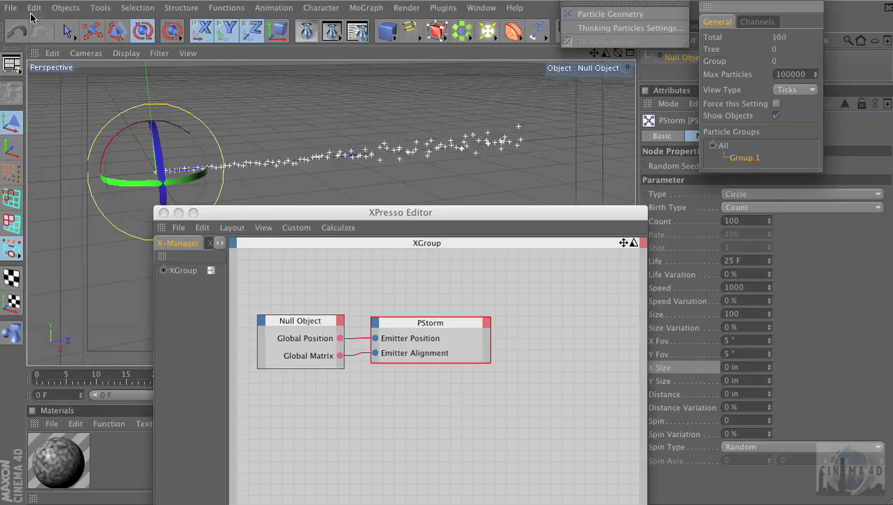
{"action": "left_click", "coordinate": [65, 7]}
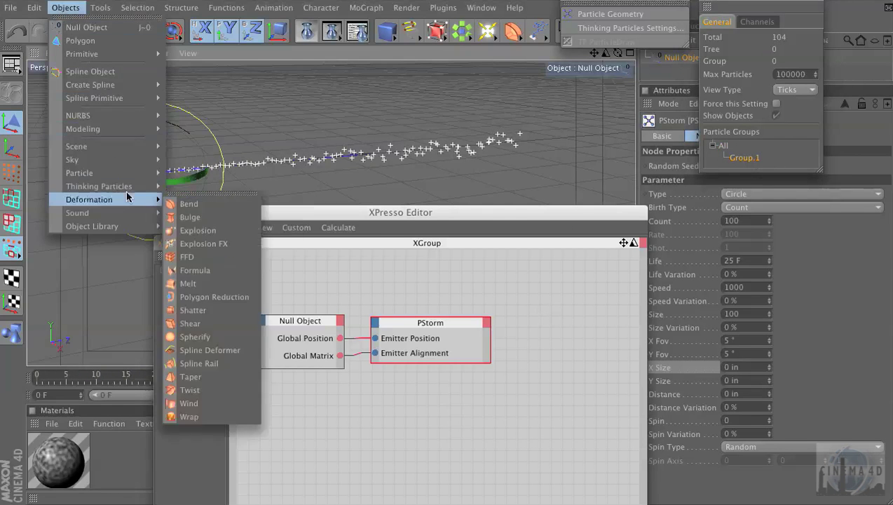
{"action": "mouse_move", "coordinate": [130, 188]}
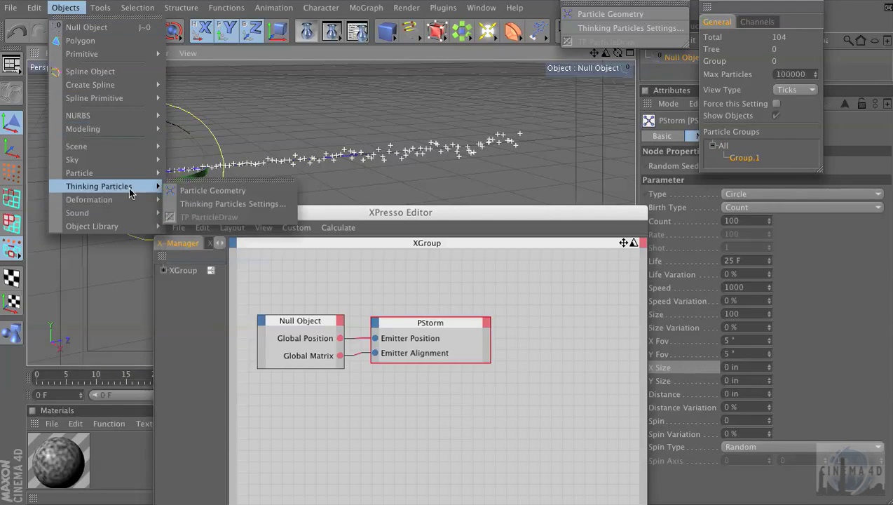
{"action": "left_click", "coordinate": [556, 96]}
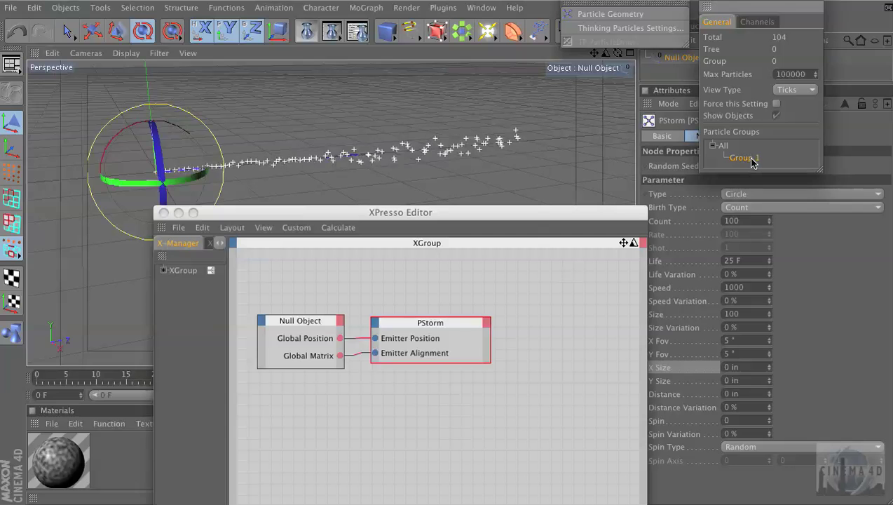
{"action": "left_click", "coordinate": [786, 93]}
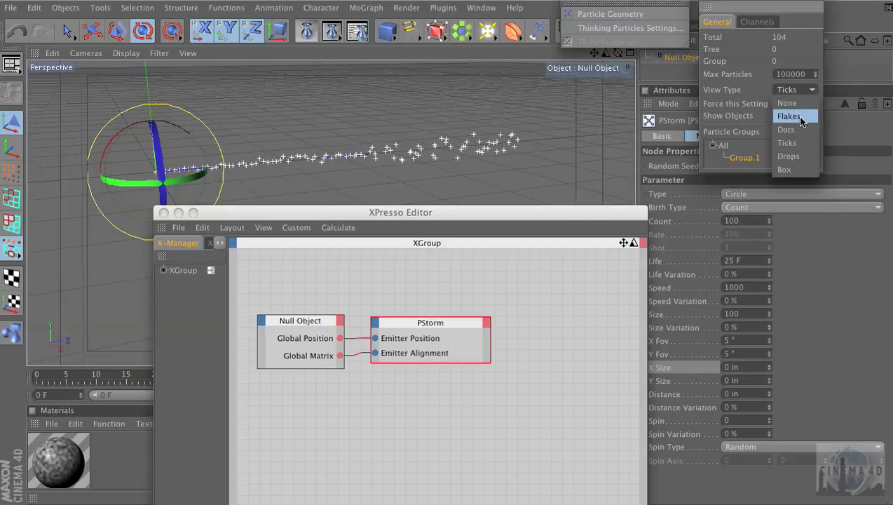
{"action": "left_click", "coordinate": [747, 108]}
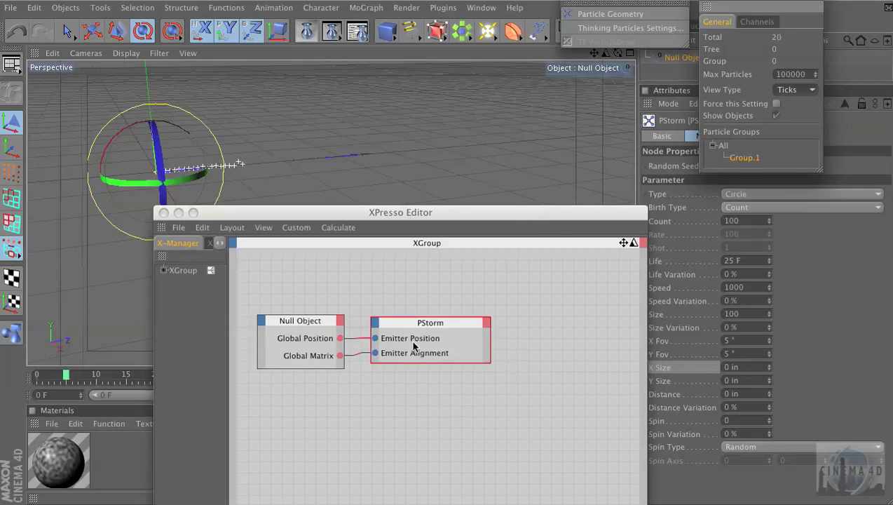
{"action": "left_click_drag", "start_coordinate": [421, 213], "coordinate": [401, 204]}
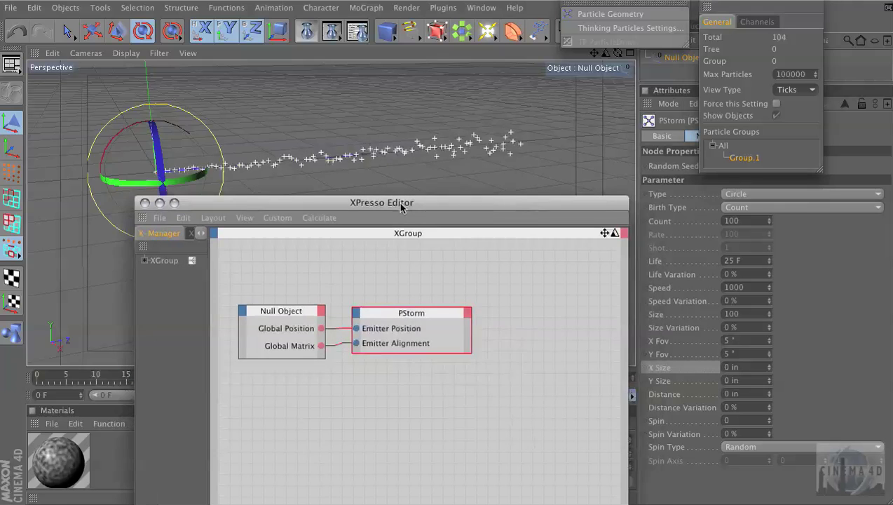
Give PStorm a Particle Birth output and browse New Node to TP Initiator > P Pass.
{"action": "left_click", "coordinate": [468, 312]}
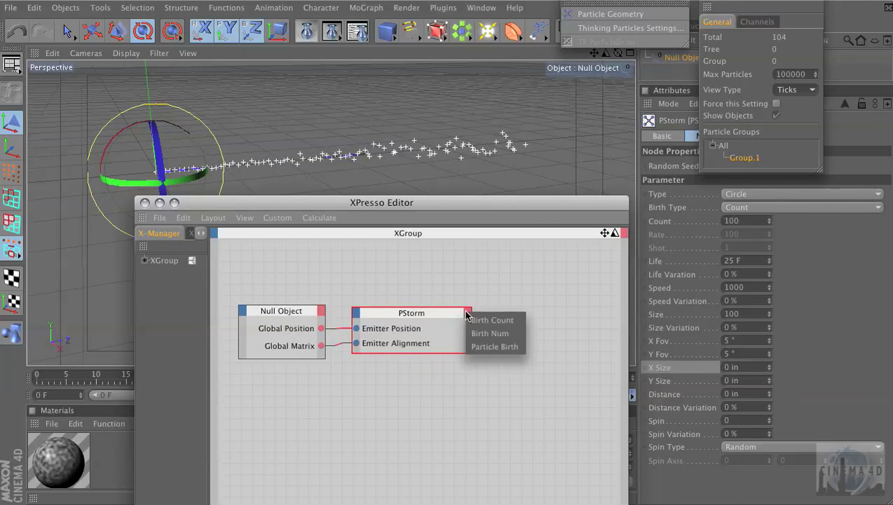
{"action": "left_click", "coordinate": [495, 347]}
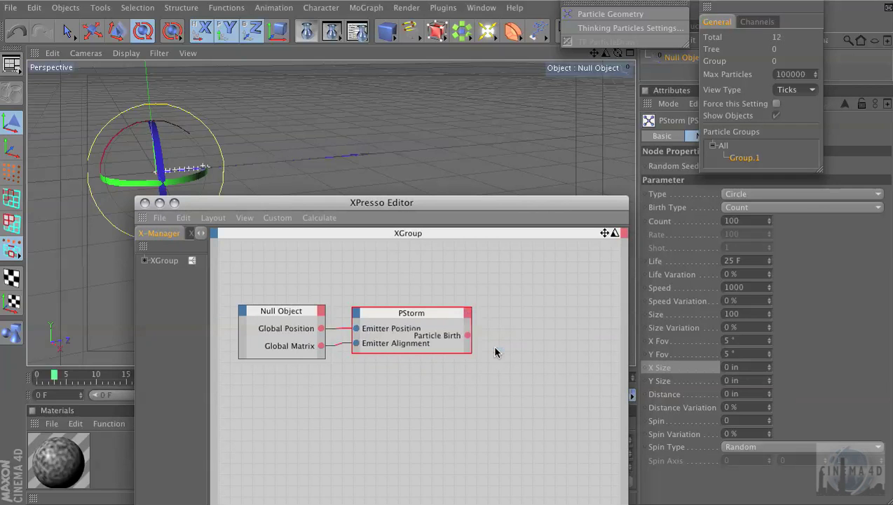
{"action": "right_click", "coordinate": [510, 335]}
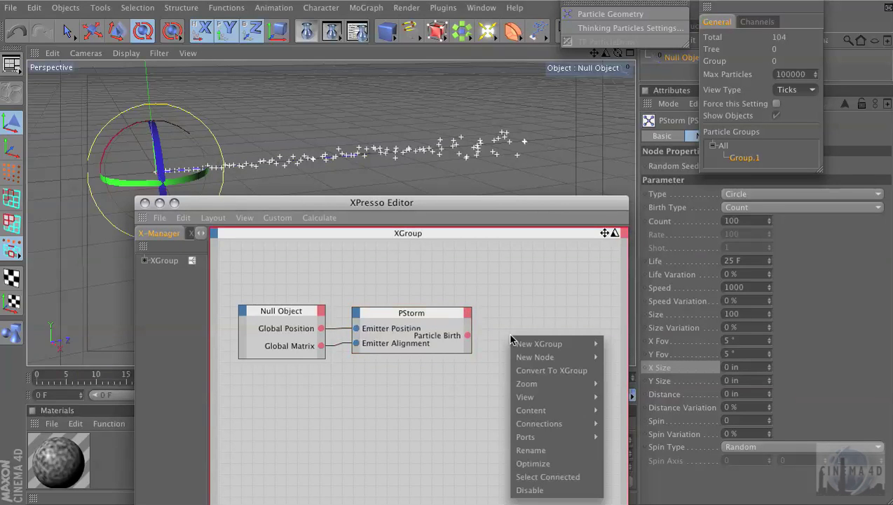
{"action": "mouse_move", "coordinate": [519, 344]}
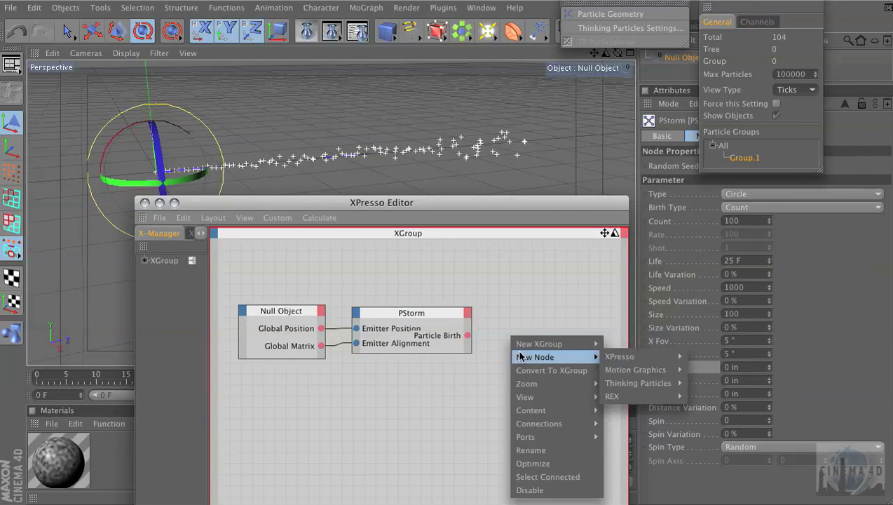
{"action": "mouse_move", "coordinate": [636, 380]}
{"action": "mouse_move", "coordinate": [711, 384]}
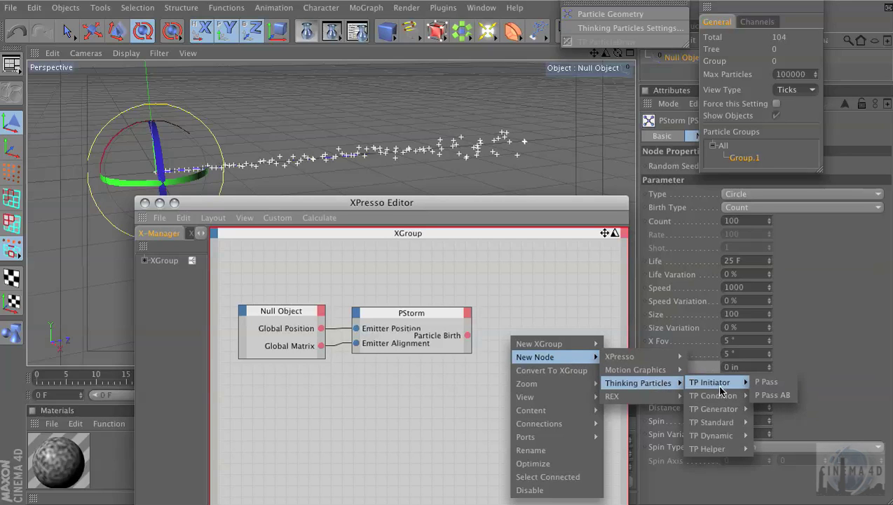
Create and place a P Pass node, then undo it.
{"action": "left_click", "coordinate": [765, 381]}
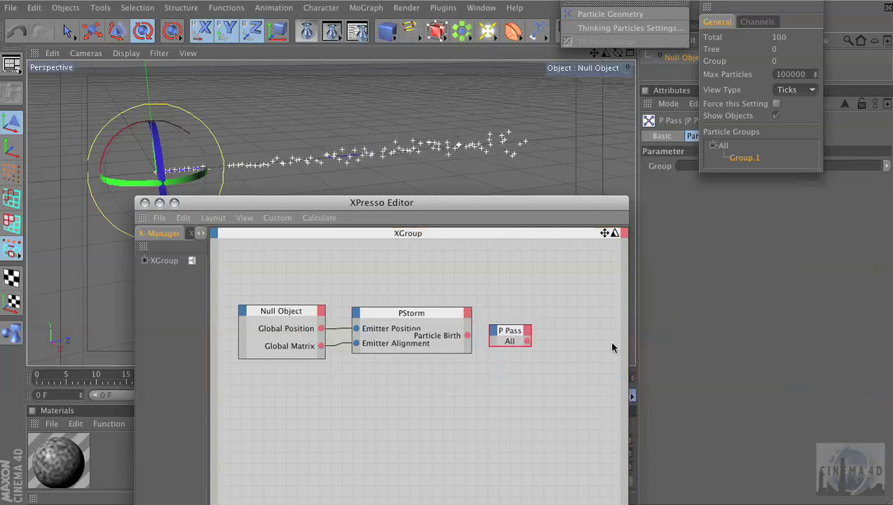
{"action": "left_click_drag", "start_coordinate": [508, 337], "coordinate": [384, 407]}
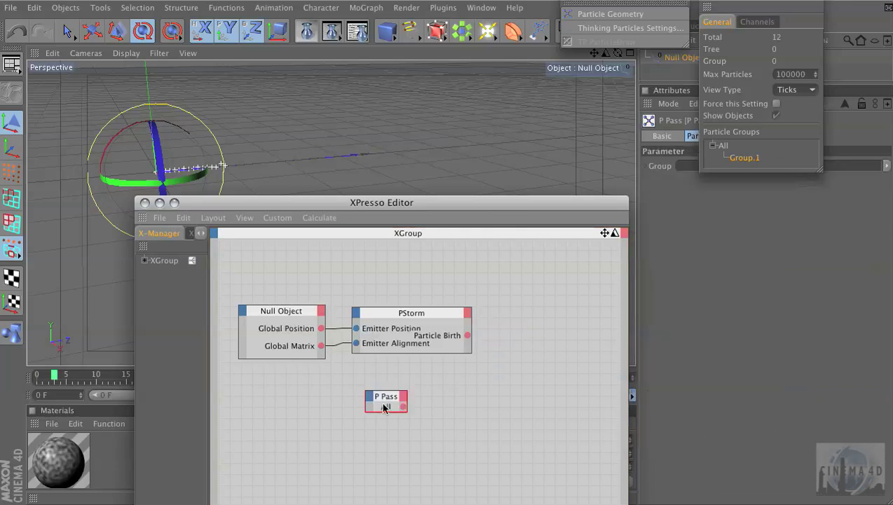
{"action": "key", "text": "ctrl+z"}
{"action": "key", "text": "ctrl+z"}
Add a PGroup node, wire Particle Birth into it and set it to Group.1.
{"action": "right_click", "coordinate": [524, 333]}
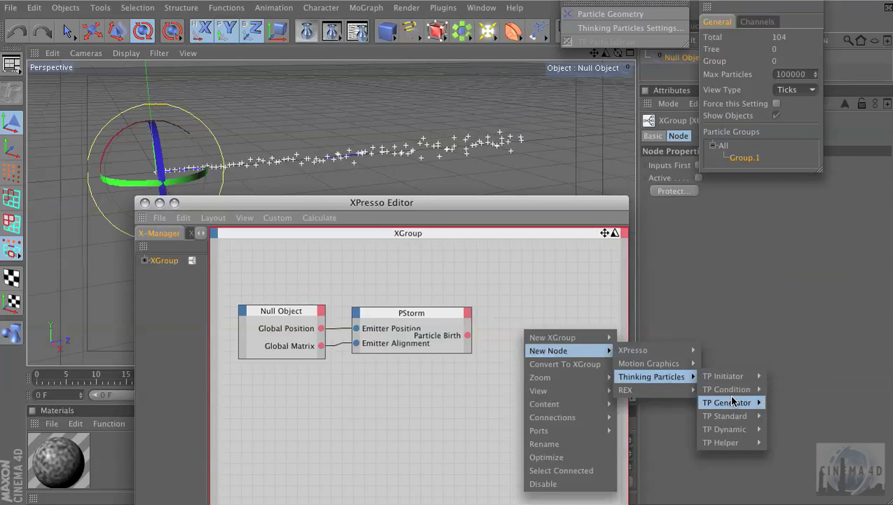
{"action": "mouse_move", "coordinate": [733, 402]}
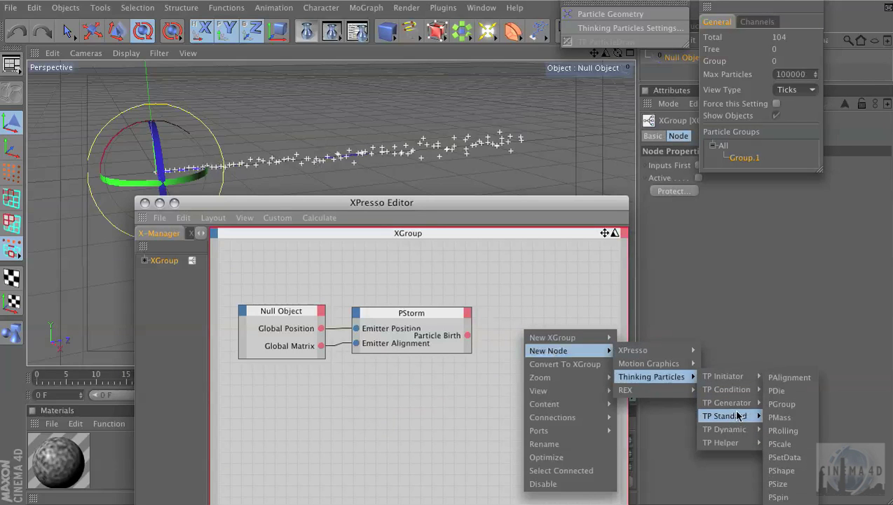
{"action": "left_click", "coordinate": [784, 404]}
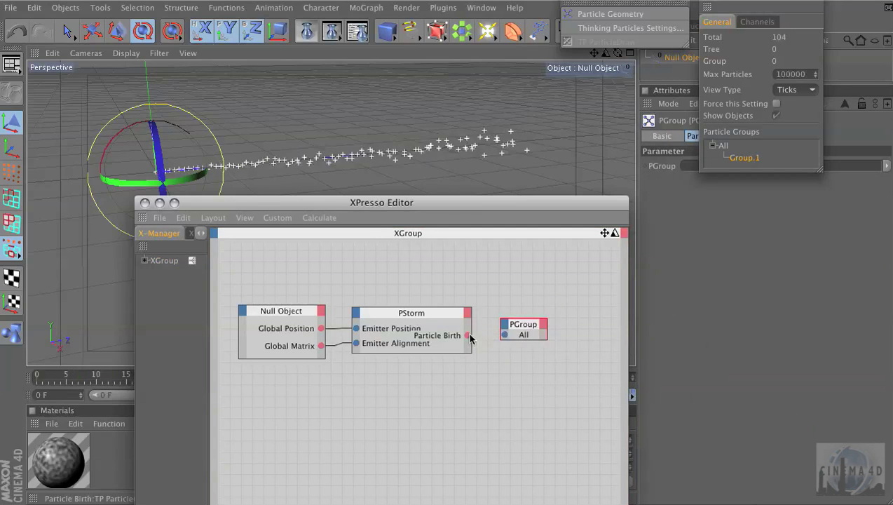
{"action": "left_click_drag", "start_coordinate": [491, 339], "coordinate": [505, 334]}
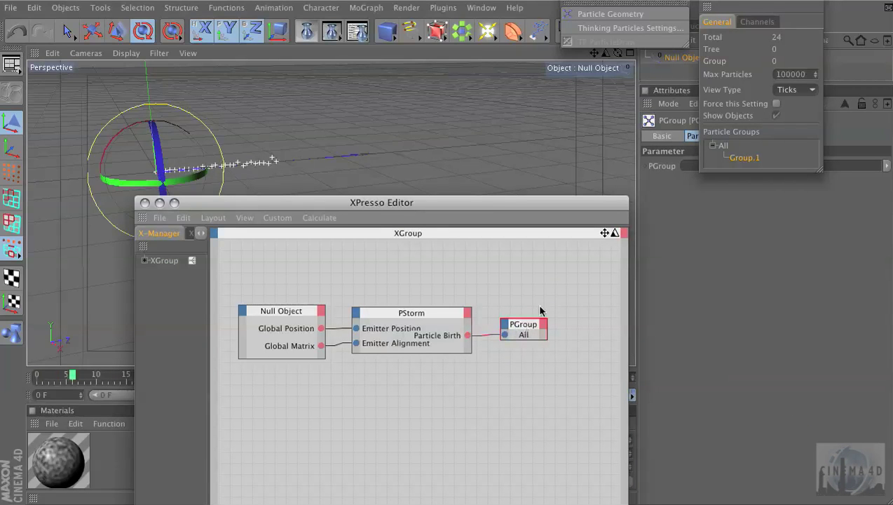
{"action": "left_click_drag", "start_coordinate": [769, 3], "coordinate": [775, 243]}
{"action": "left_click_drag", "start_coordinate": [746, 412], "coordinate": [734, 171]}
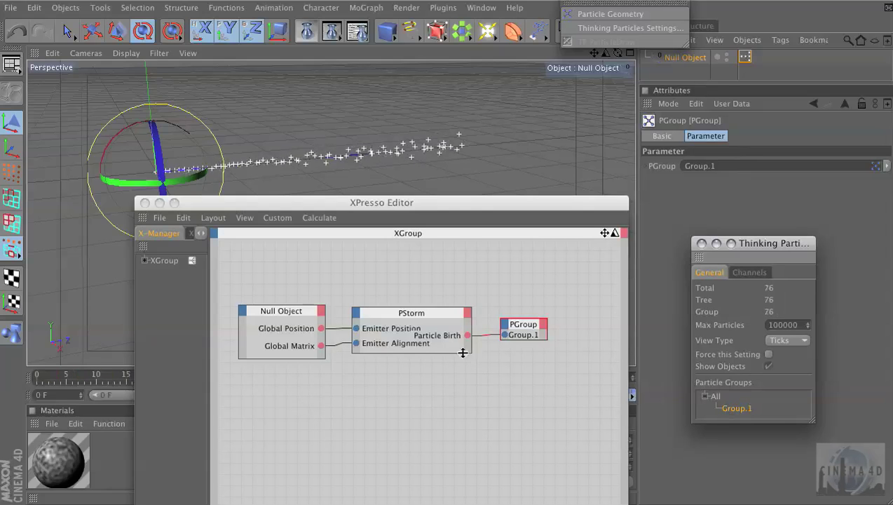
Add a new Null Object and raise it above the particle stream.
{"action": "right_click", "coordinate": [390, 391]}
{"action": "mouse_move", "coordinate": [412, 353]}
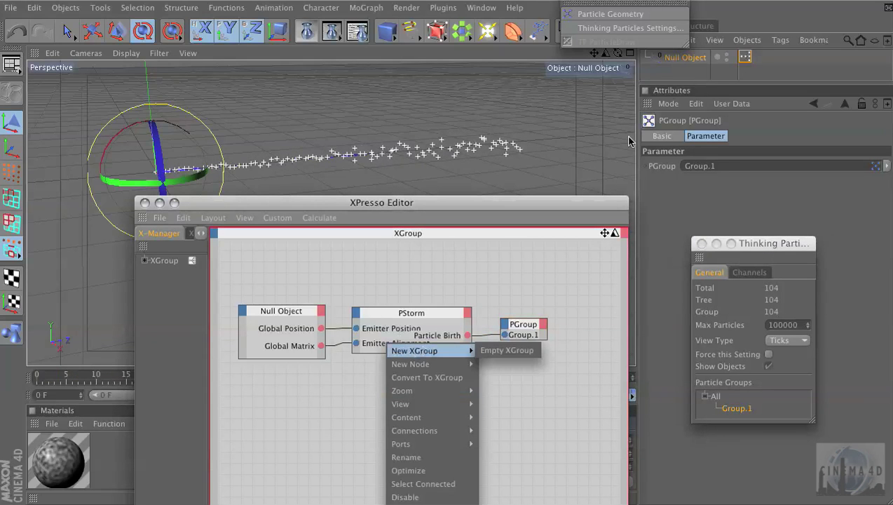
{"action": "left_click", "coordinate": [65, 7]}
{"action": "left_click", "coordinate": [72, 26]}
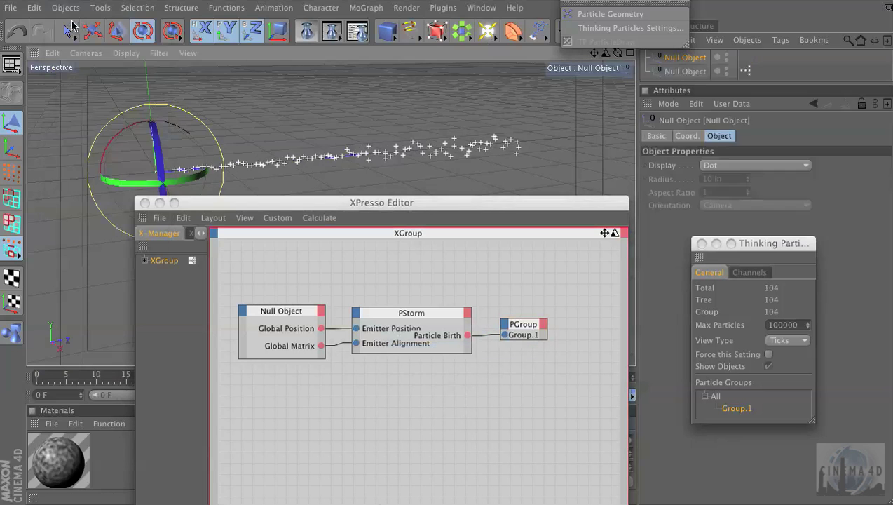
{"action": "key", "text": "e"}
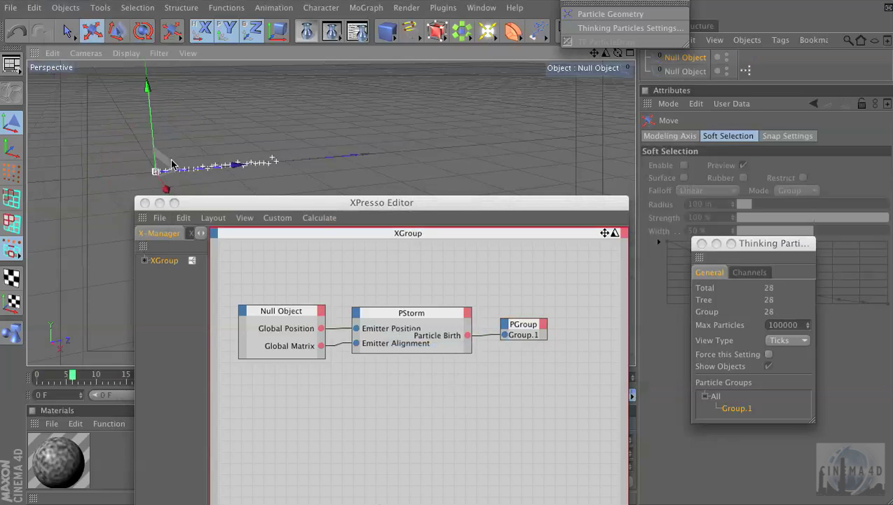
{"action": "left_click_drag", "start_coordinate": [181, 147], "coordinate": [298, 94]}
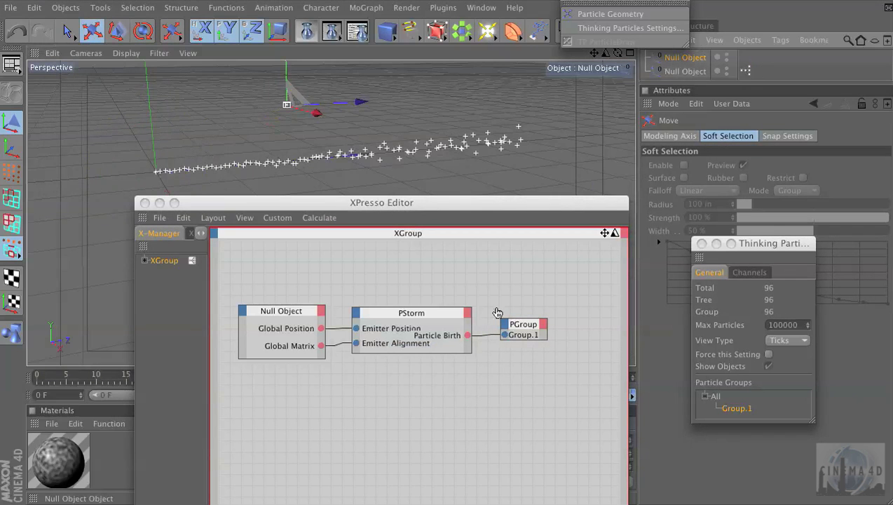
Drop the new null into the XPresso graph, then delete that extra node.
{"action": "left_click_drag", "start_coordinate": [360, 402], "coordinate": [357, 411]}
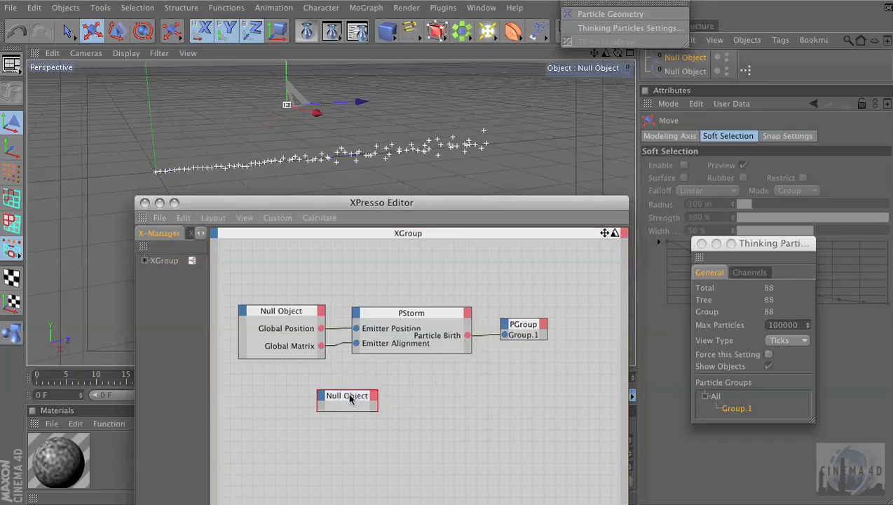
{"action": "left_click", "coordinate": [350, 399]}
{"action": "left_click", "coordinate": [17, 30]}
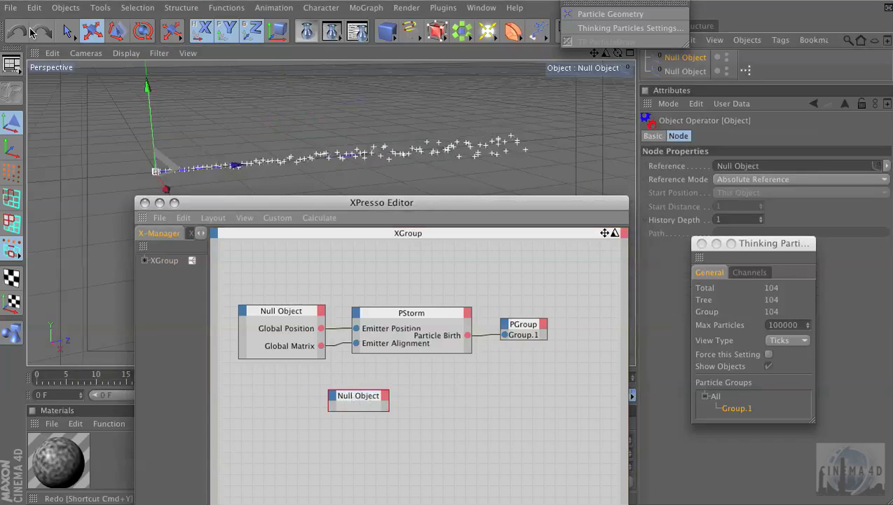
{"action": "left_click", "coordinate": [31, 32]}
{"action": "key", "text": "Delete"}
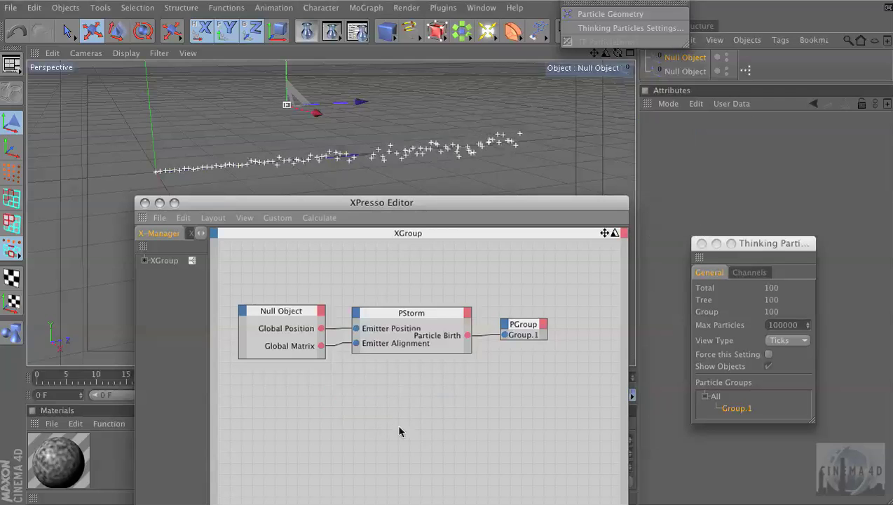
{"action": "right_click", "coordinate": [372, 400]}
Add a PGravity node from TP Dynamic and shift it right below PStorm.
{"action": "mouse_move", "coordinate": [420, 364]}
{"action": "mouse_move", "coordinate": [476, 366]}
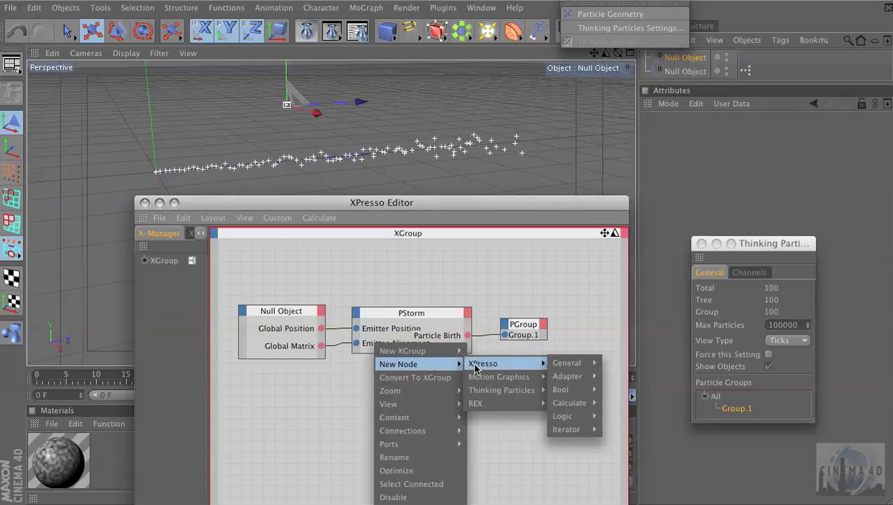
{"action": "mouse_move", "coordinate": [502, 390]}
{"action": "mouse_move", "coordinate": [582, 415]}
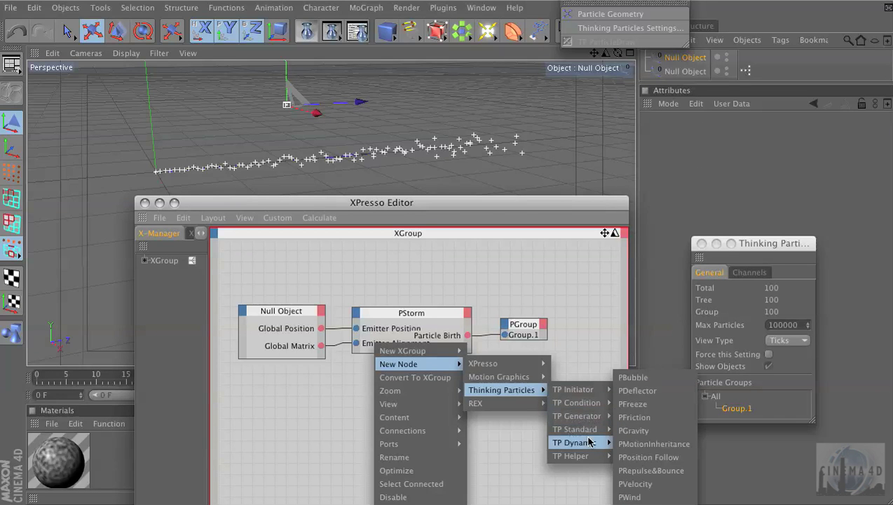
{"action": "left_click", "coordinate": [633, 431]}
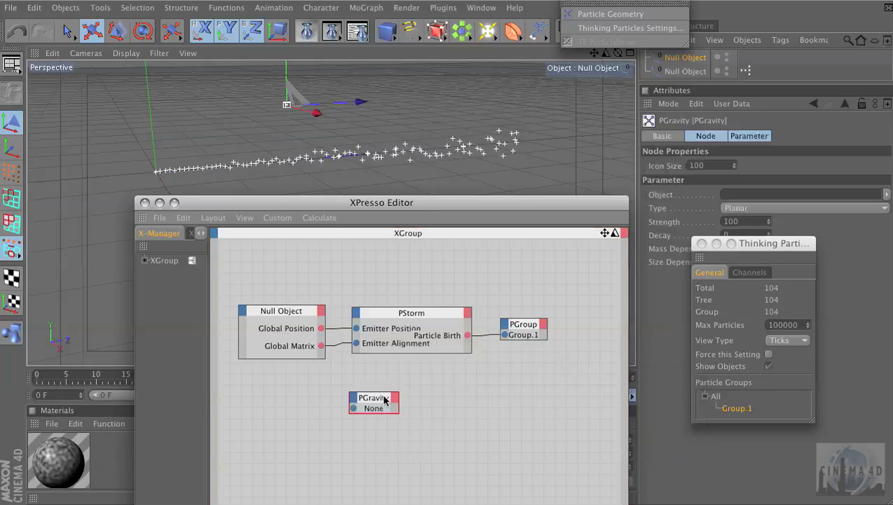
{"action": "left_click_drag", "start_coordinate": [384, 398], "coordinate": [483, 390]}
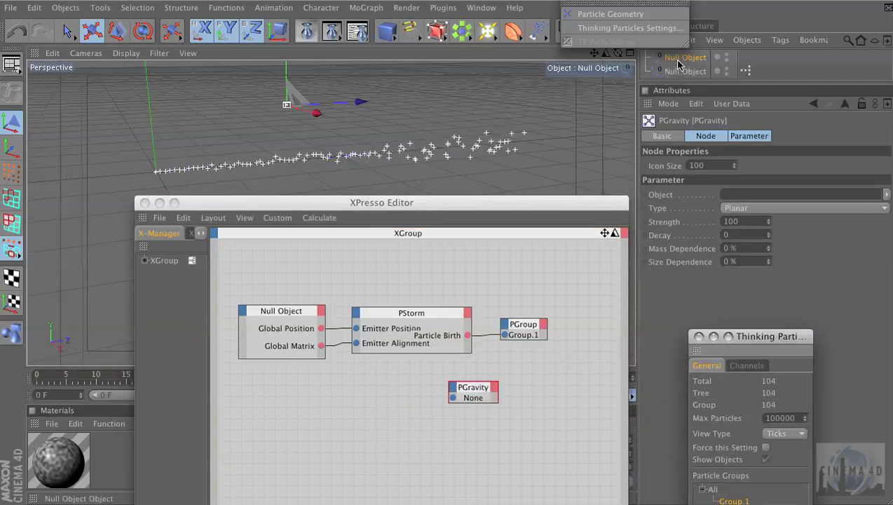
Link the new null into PGravity's Object field and rename it 'Gravity'.
{"action": "left_click_drag", "start_coordinate": [677, 63], "coordinate": [744, 195]}
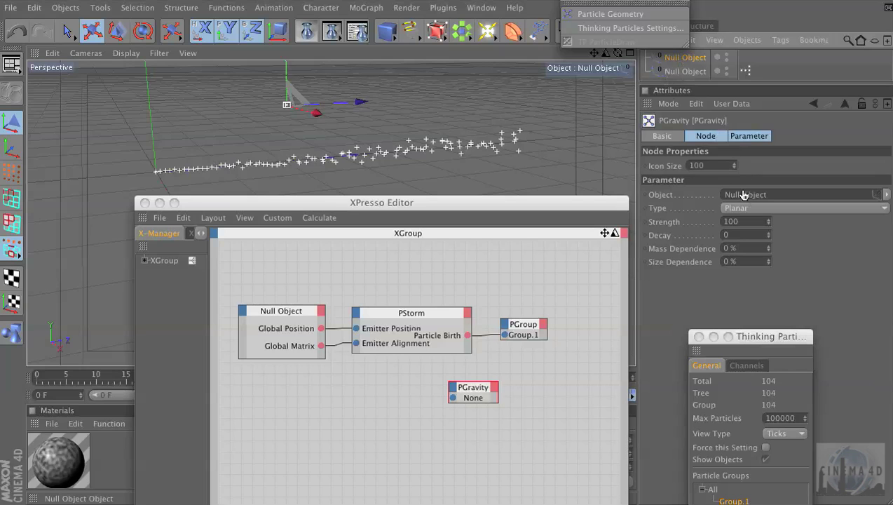
{"action": "double_click", "coordinate": [687, 57]}
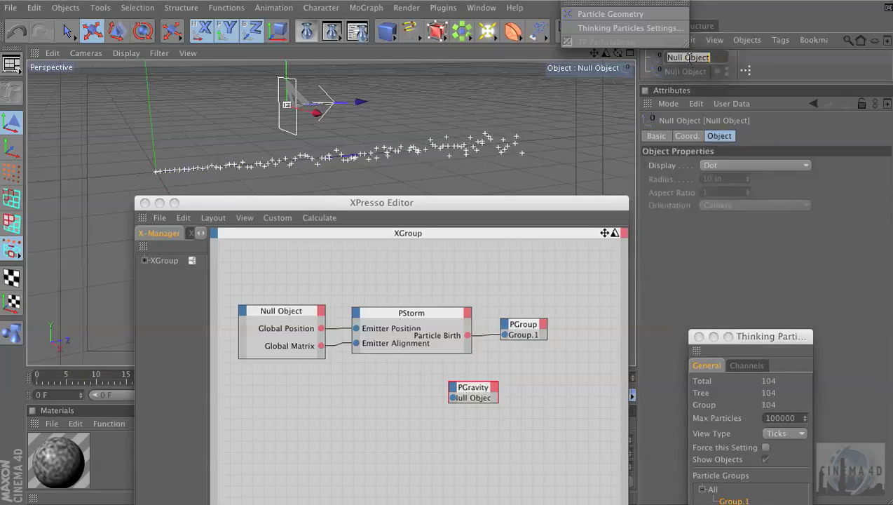
{"action": "type", "text": "Gravity"}
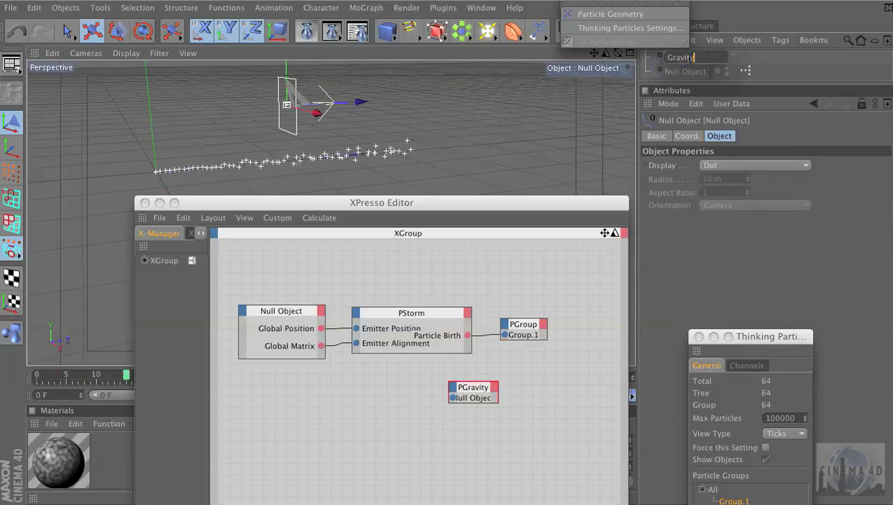
{"action": "key", "text": "Return"}
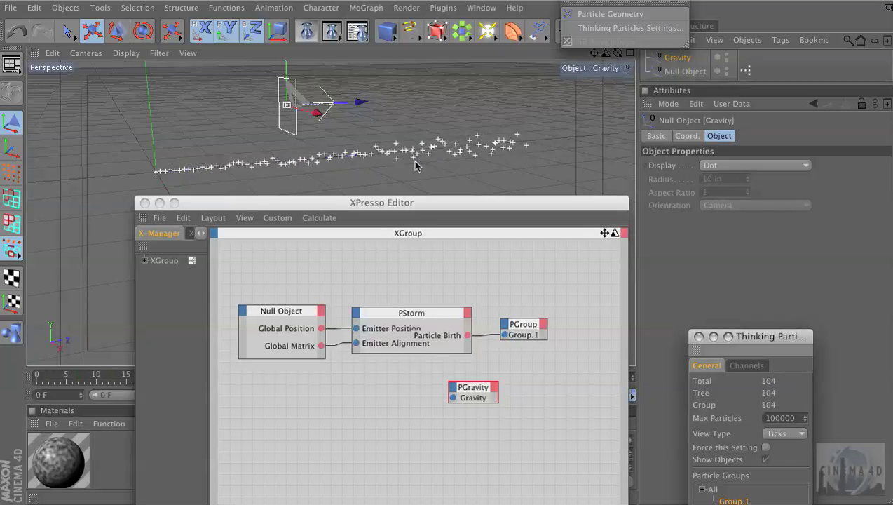
Rotate the Gravity null 90 degrees, move PGravity right and wire it toward Particle Birth.
{"action": "key", "text": "r"}
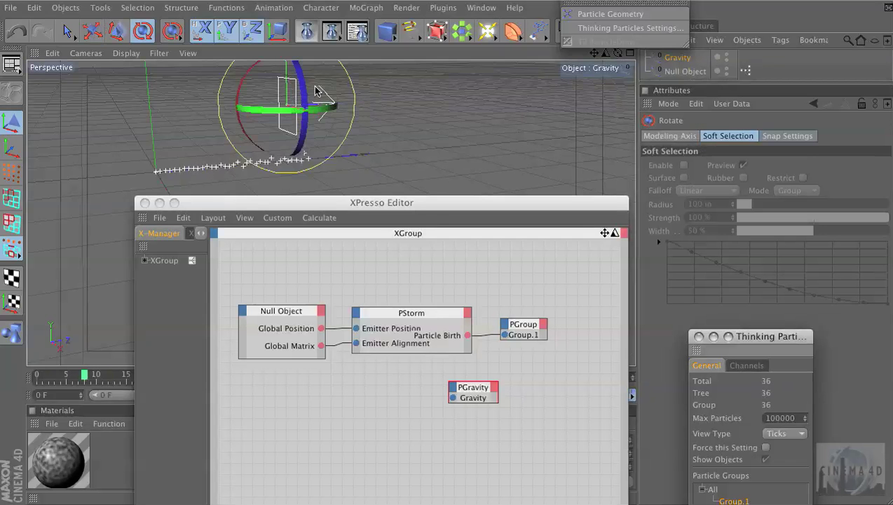
{"action": "left_click_drag", "start_coordinate": [240, 88], "coordinate": [307, 57]}
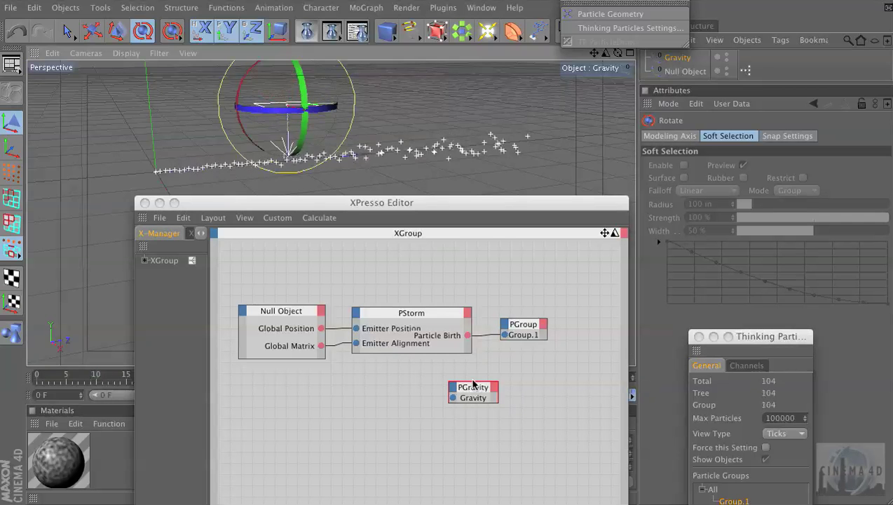
{"action": "left_click_drag", "start_coordinate": [479, 392], "coordinate": [549, 393]}
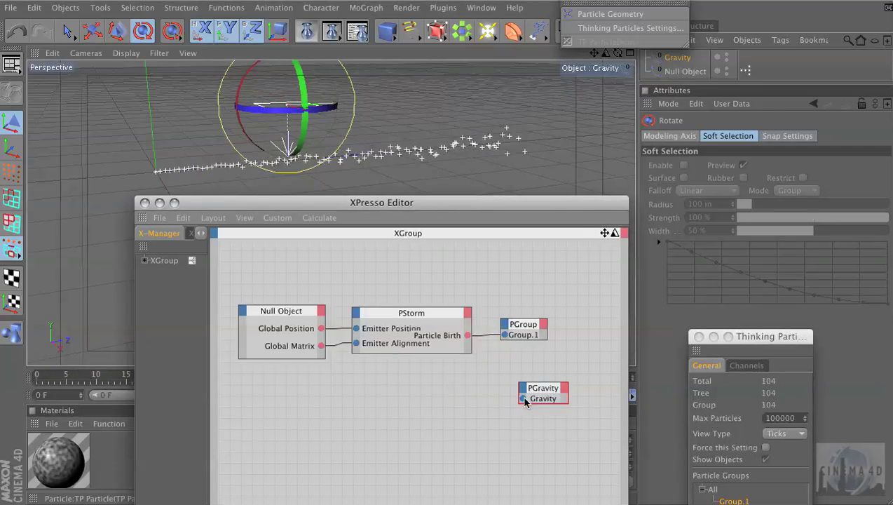
{"action": "left_click_drag", "start_coordinate": [470, 341], "coordinate": [468, 336]}
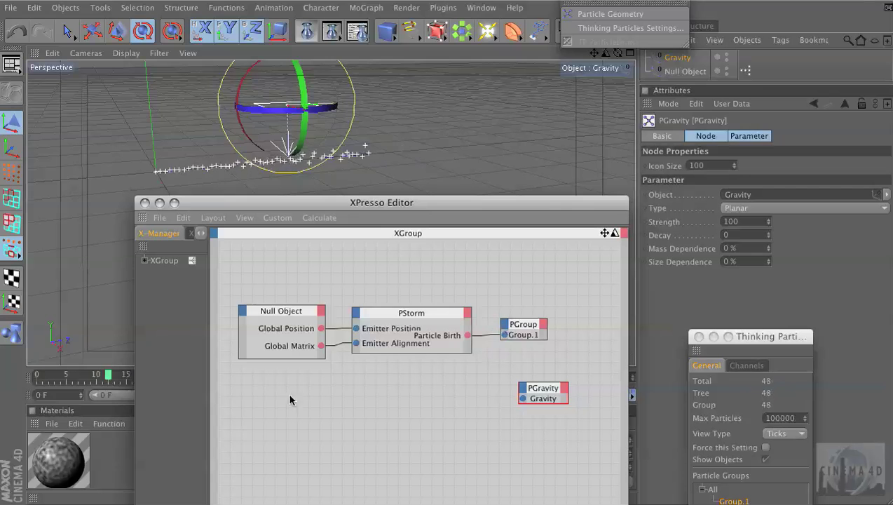
Create a P Pass node from TP Initiator and place it below PStorm.
{"action": "right_click", "coordinate": [285, 347]}
{"action": "mouse_move", "coordinate": [305, 362]}
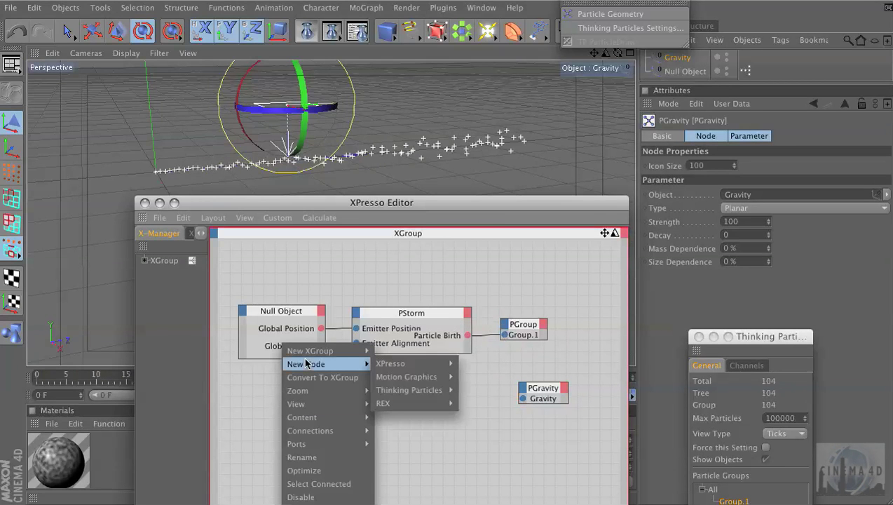
{"action": "mouse_move", "coordinate": [404, 395]}
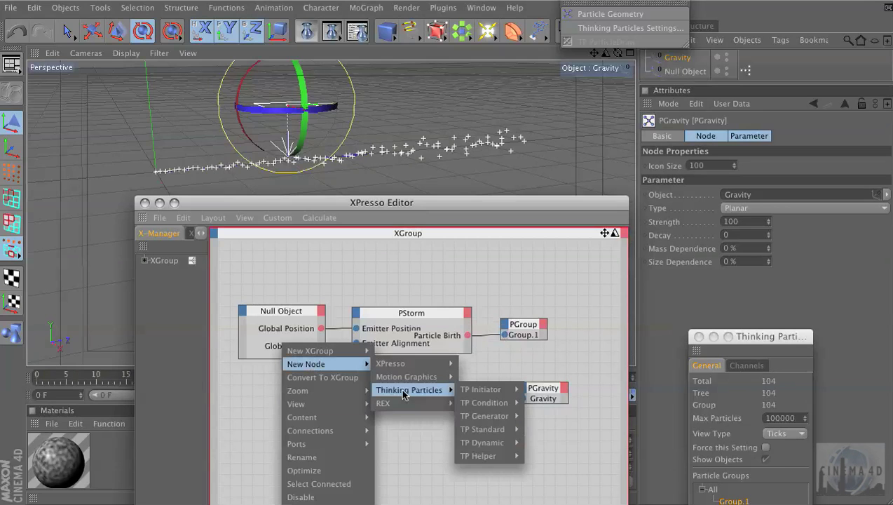
{"action": "mouse_move", "coordinate": [459, 391]}
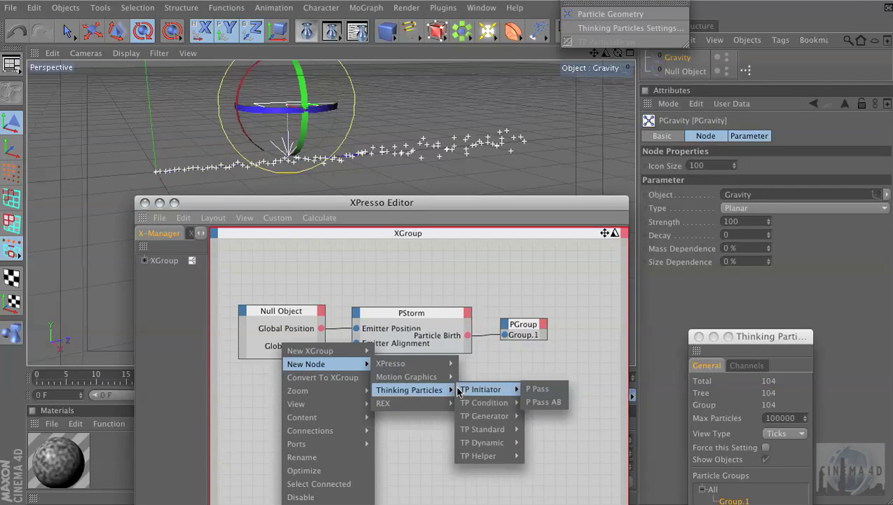
{"action": "left_click", "coordinate": [532, 390]}
{"action": "left_click_drag", "start_coordinate": [285, 395], "coordinate": [417, 391]}
Wire P Pass's Group.1 output into PGravity's Gravity input.
{"action": "left_click", "coordinate": [747, 342]}
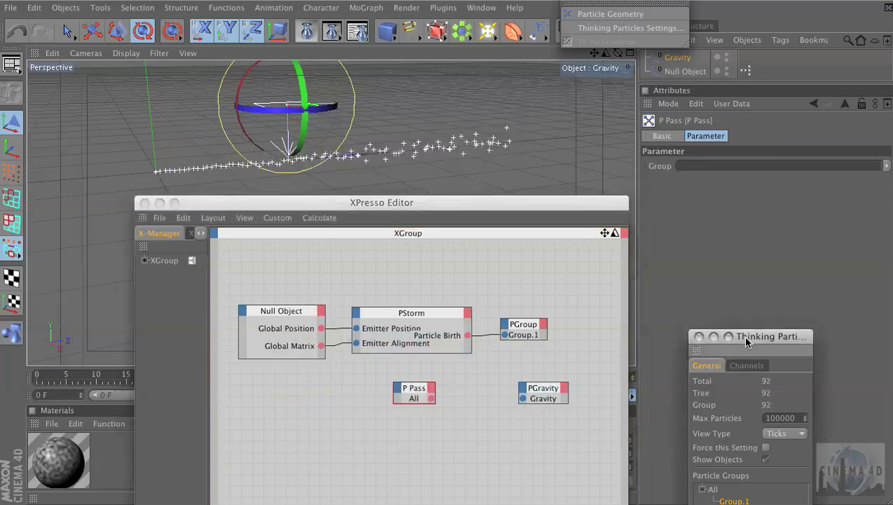
{"action": "left_click_drag", "start_coordinate": [748, 341], "coordinate": [756, 267]}
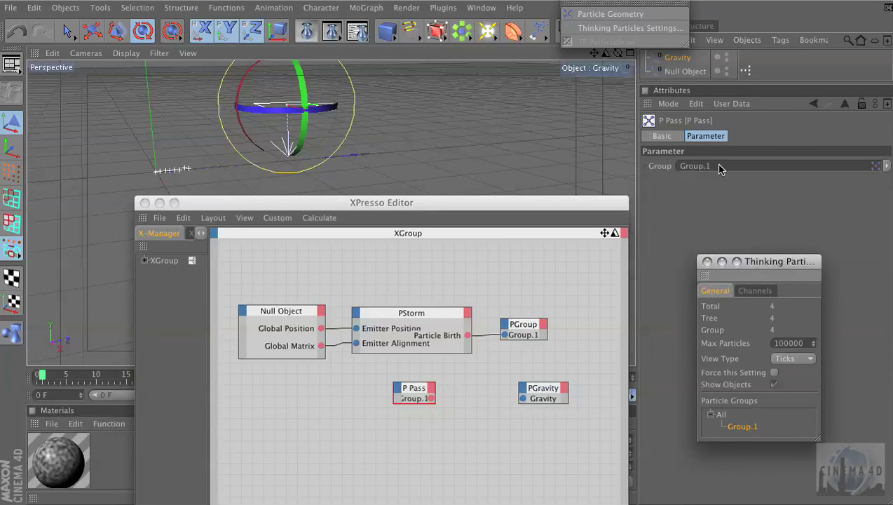
{"action": "left_click_drag", "start_coordinate": [431, 398], "coordinate": [523, 398]}
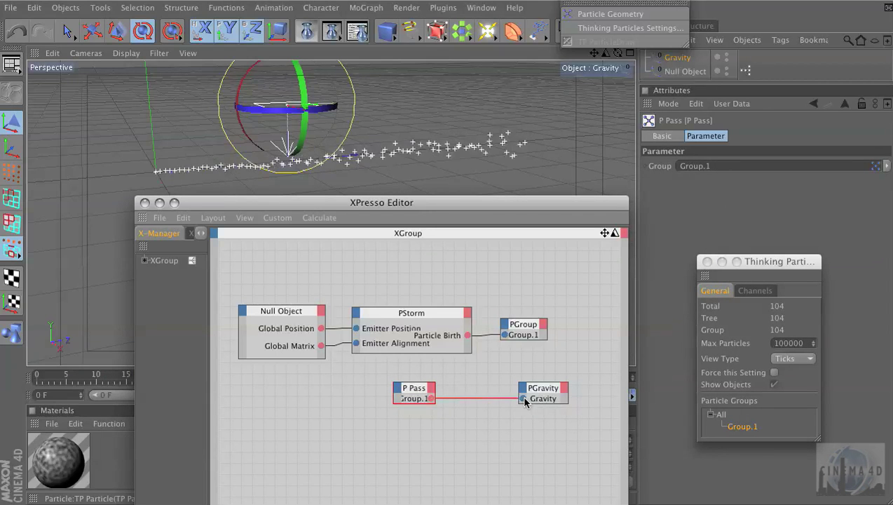
{"action": "left_click_drag", "start_coordinate": [434, 206], "coordinate": [349, 239]}
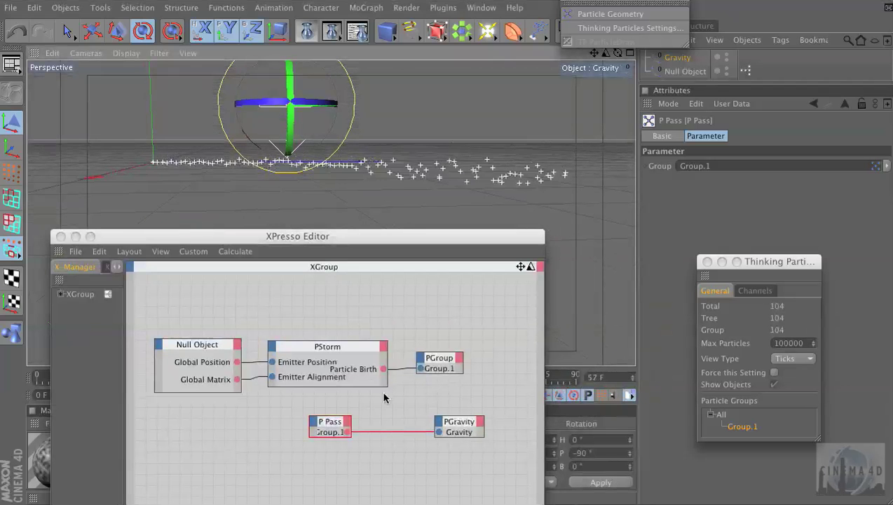
Raise PGravity's Strength to 1000 and view the particle stream from above.
{"action": "left_click_drag", "start_coordinate": [743, 265], "coordinate": [726, 307]}
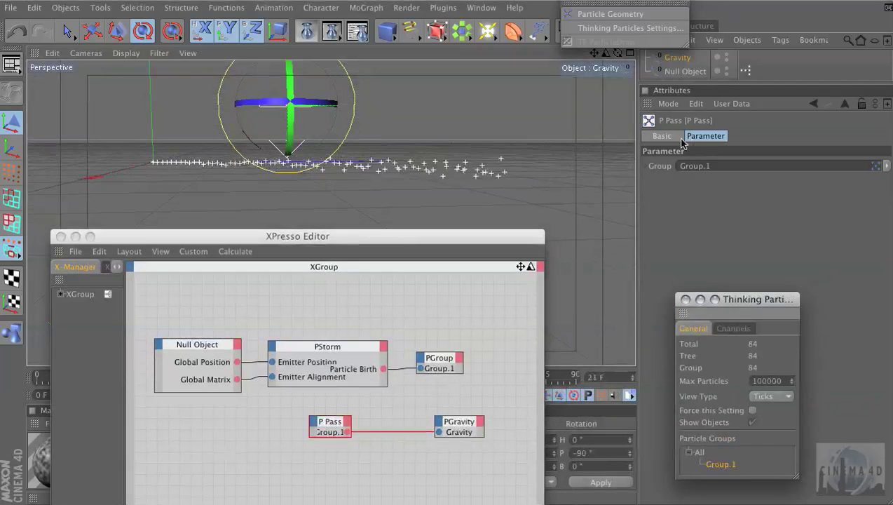
{"action": "left_click", "coordinate": [497, 471]}
{"action": "left_click", "coordinate": [459, 422]}
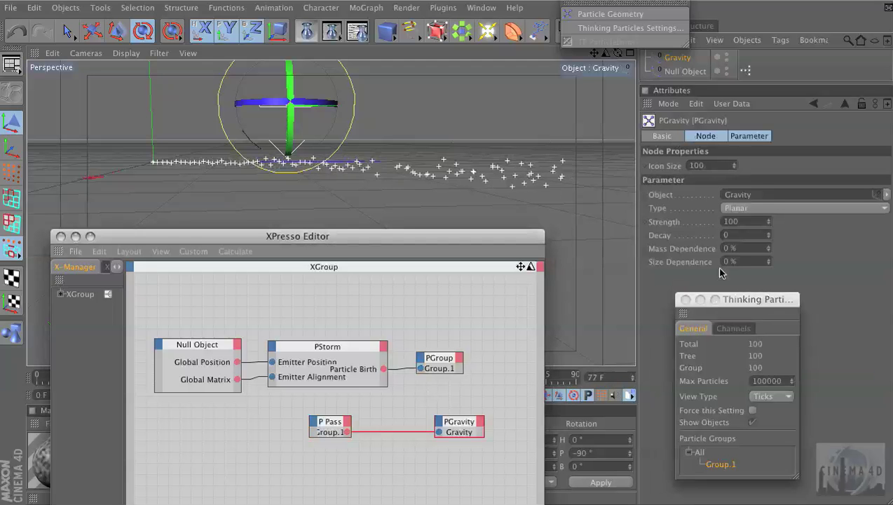
{"action": "left_click", "coordinate": [755, 222]}
{"action": "key", "text": "BackSpace"}
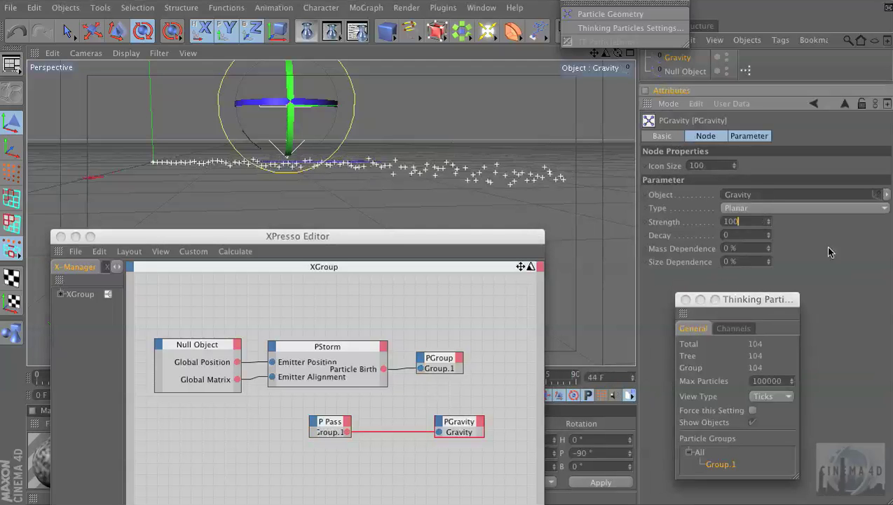
{"action": "type", "text": "00"}
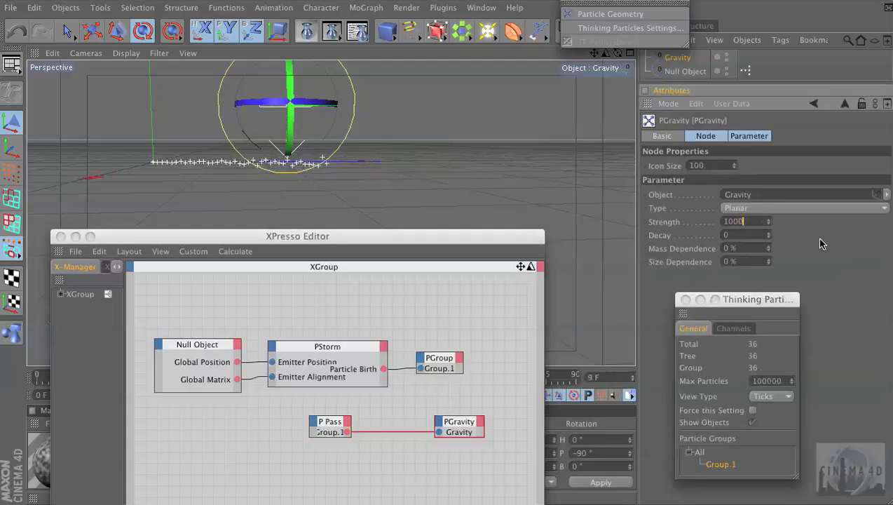
{"action": "key", "text": "Return"}
{"action": "left_click_drag", "start_coordinate": [494, 196], "coordinate": [626, 93], "text": "alt"}
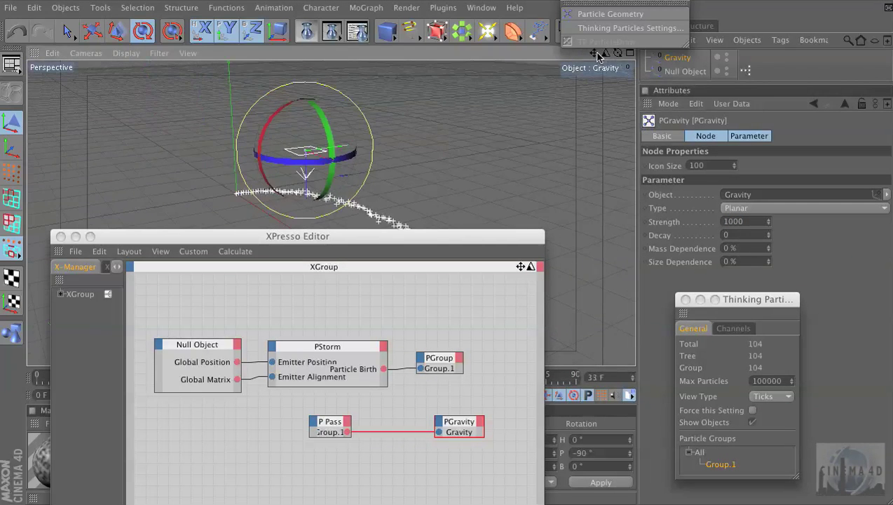
{"action": "mouse_move", "coordinate": [595, 54]}
{"action": "left_mouse_down"}
{"action": "mouse_move", "coordinate": [596, 44]}
{"action": "mouse_move", "coordinate": [594, 54]}
{"action": "left_mouse_up"}
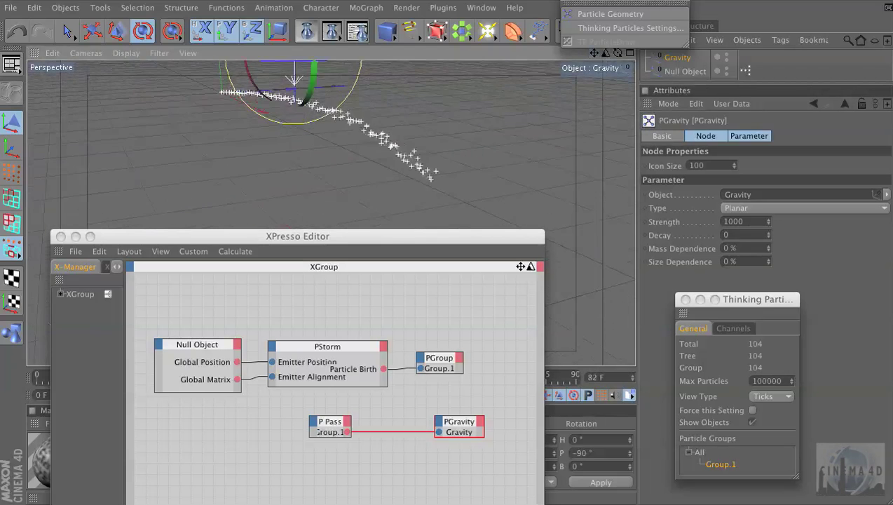
Try Strength 10000, undo it, then settle PGravity's Strength at 5000.
{"action": "left_click", "coordinate": [754, 223]}
{"action": "type", "text": "0"}
{"action": "key", "text": "Return"}
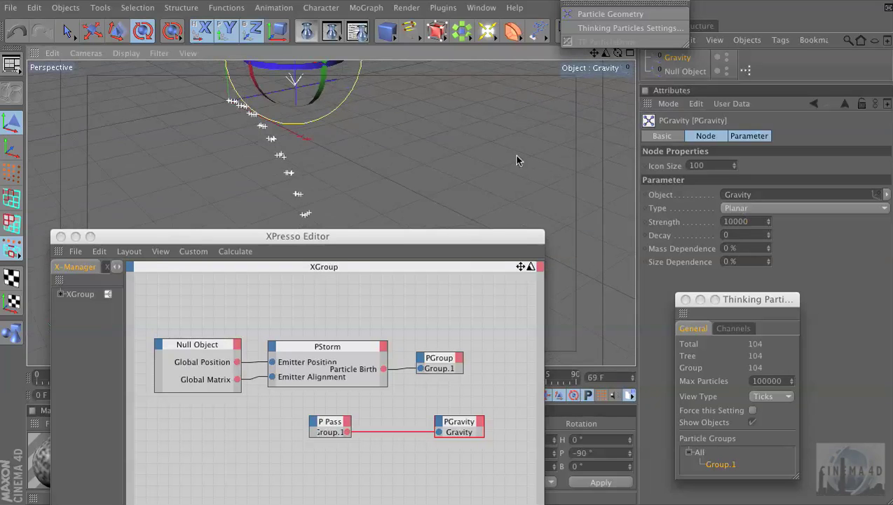
{"action": "key", "text": "super+z"}
{"action": "double_click", "coordinate": [738, 221]}
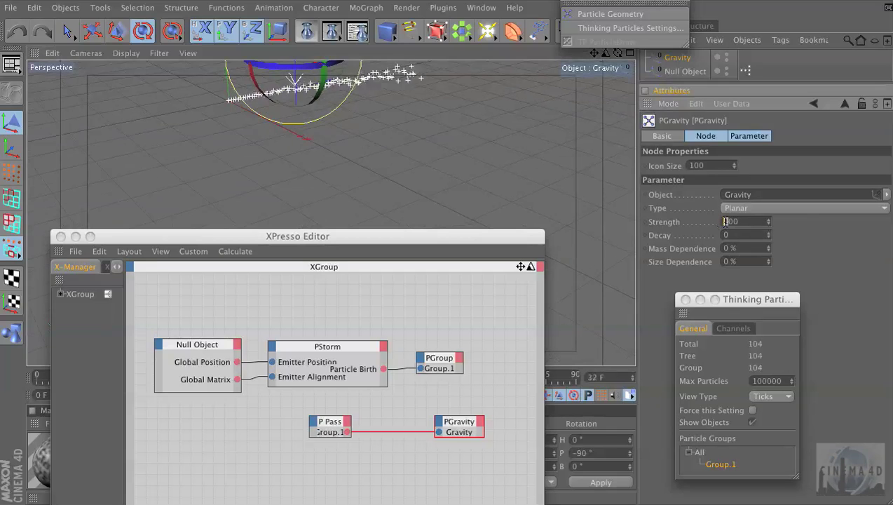
{"action": "type", "text": "5000"}
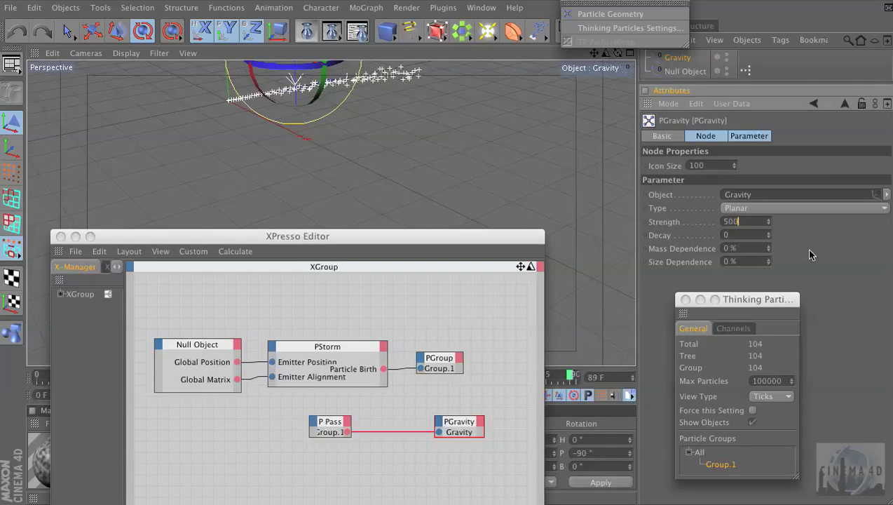
{"action": "key", "text": "Return"}
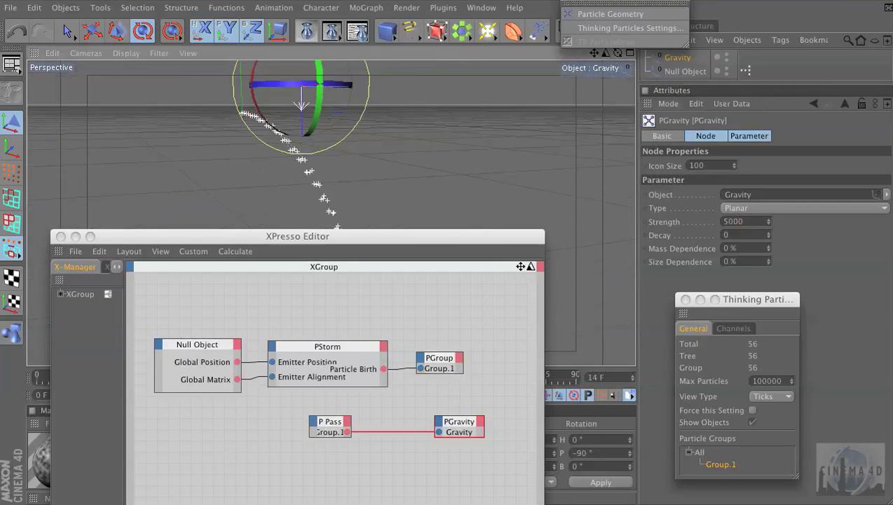
{"action": "left_click_drag", "start_coordinate": [657, 2], "coordinate": [847, 246]}
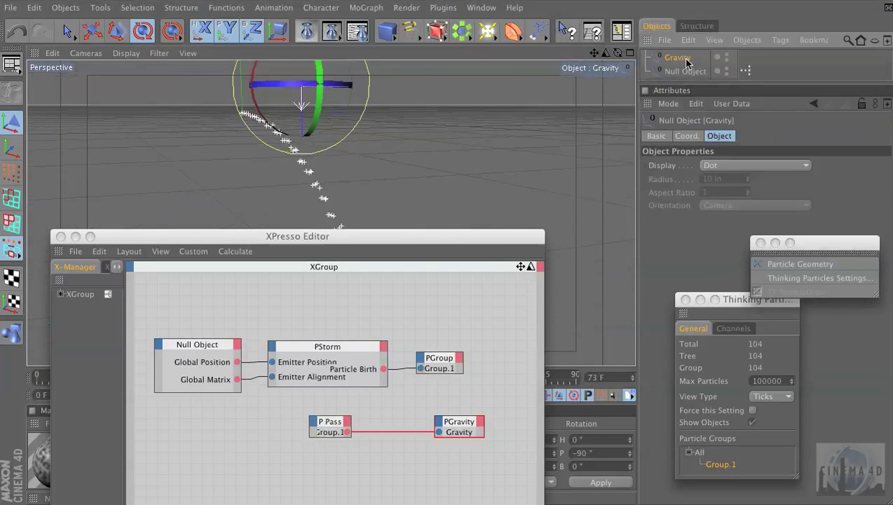
{"action": "left_click", "coordinate": [251, 85]}
{"action": "left_click_drag", "start_coordinate": [251, 85], "coordinate": [744, 121]}
{"action": "key", "text": "super+z"}
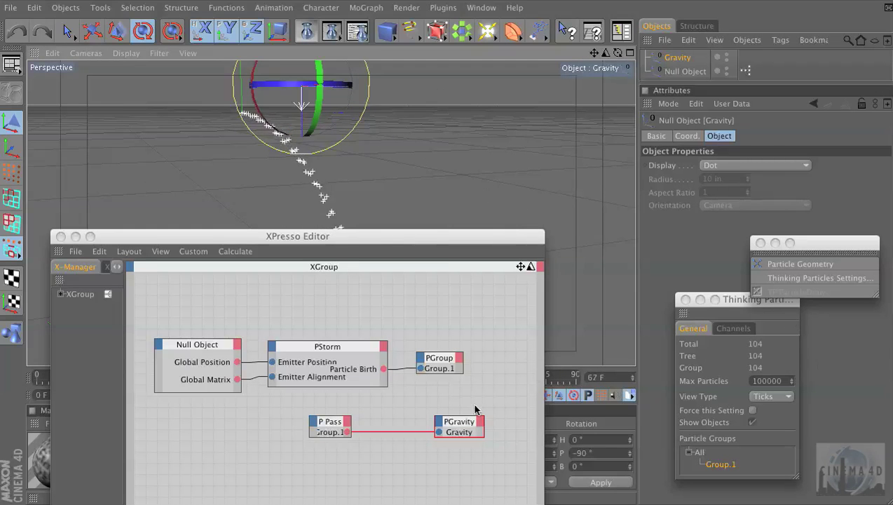
{"action": "left_click", "coordinate": [463, 424]}
{"action": "left_click_drag", "start_coordinate": [817, 253], "coordinate": [811, 328]}
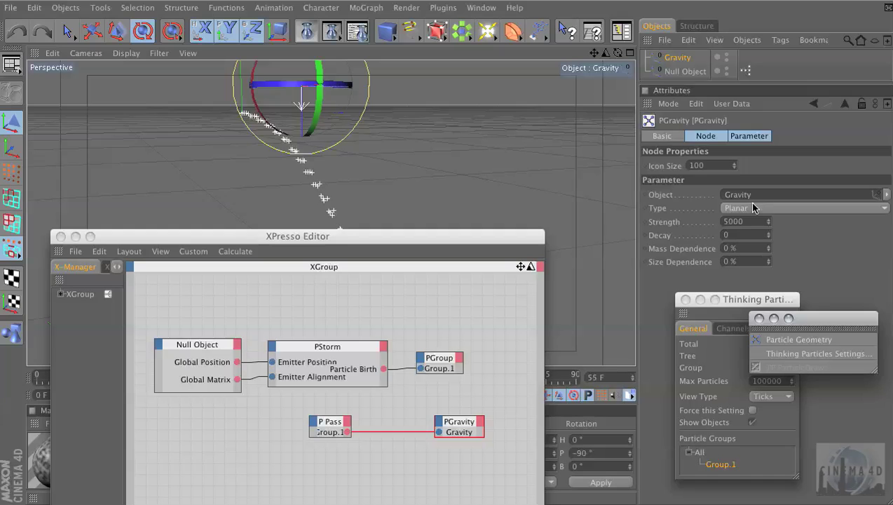
{"action": "left_click", "coordinate": [671, 209]}
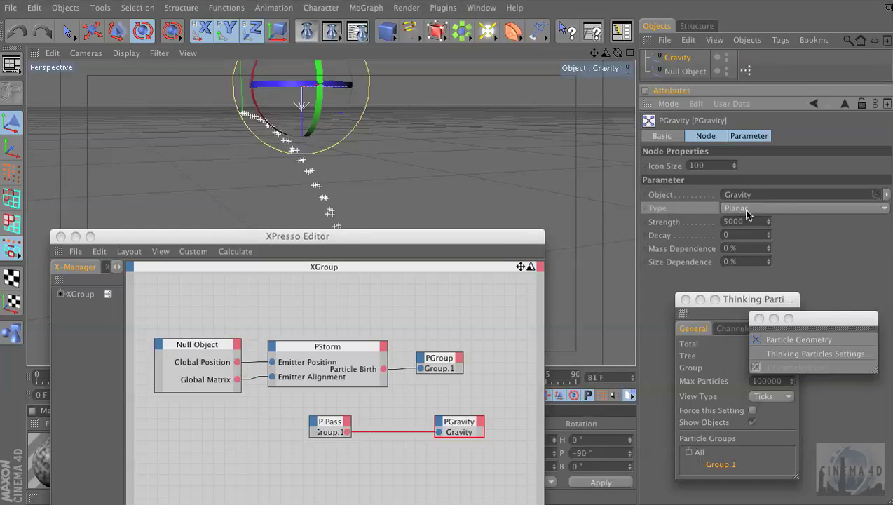
{"action": "left_click", "coordinate": [541, 99]}
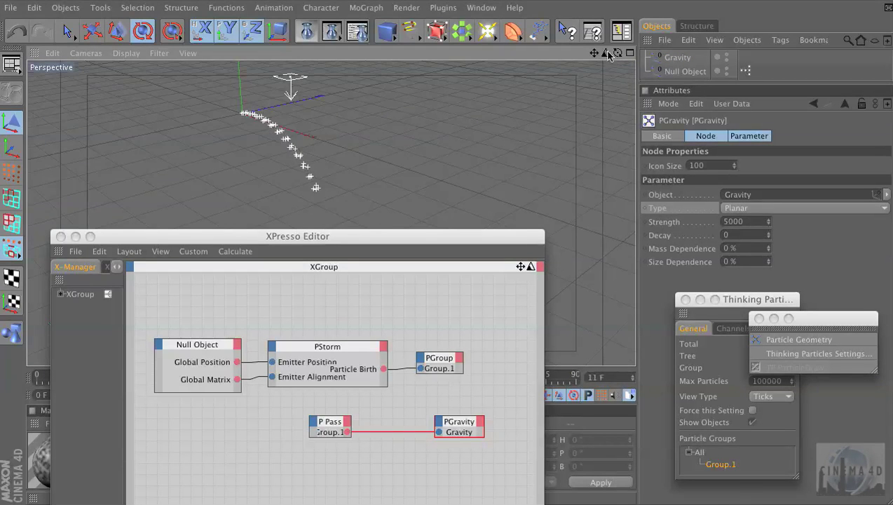
{"action": "left_click_drag", "start_coordinate": [609, 54], "coordinate": [592, 61]}
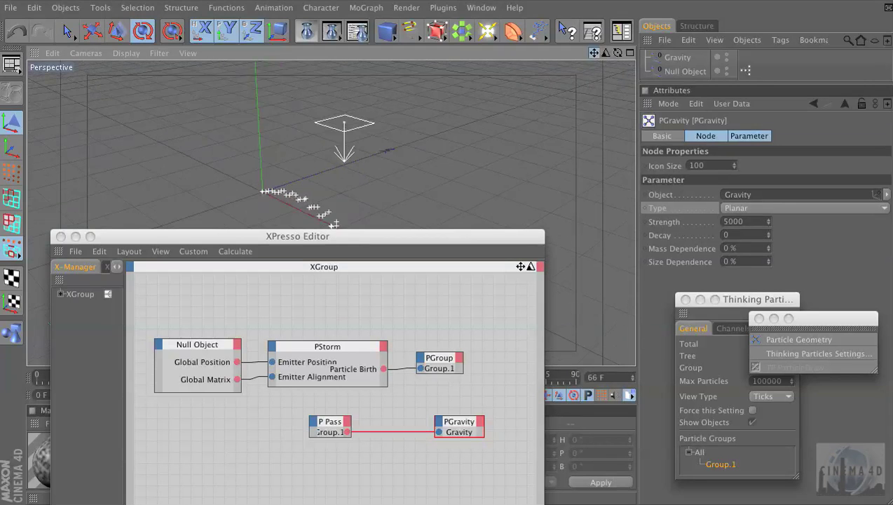